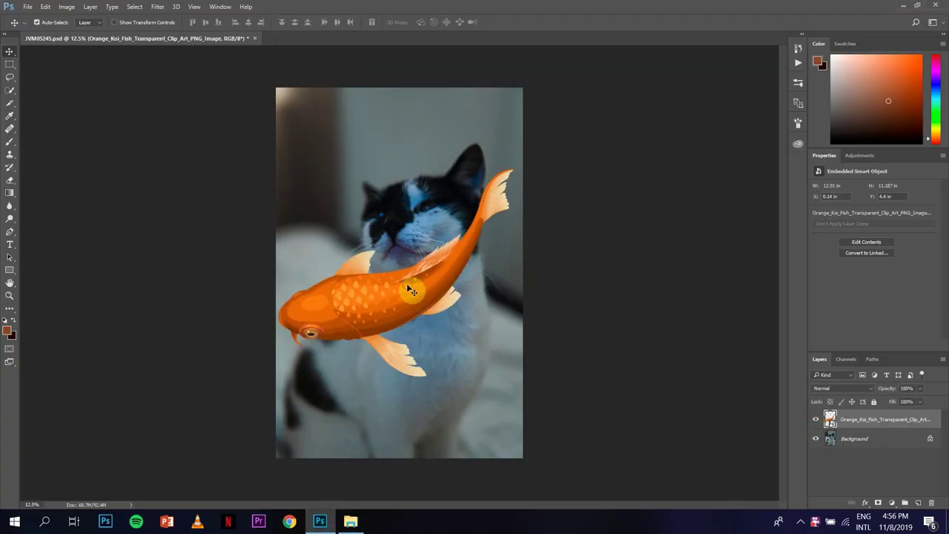
Step: Scale the orange koi down, tilt it about -14° and set it on the cat's chest
mouse_move(484, 161)
mouse_down()
mouse_move(509, 322)
mouse_move(526, 352)
mouse_move(487, 360)
mouse_move(482, 335)
mouse_up()
key(Return)
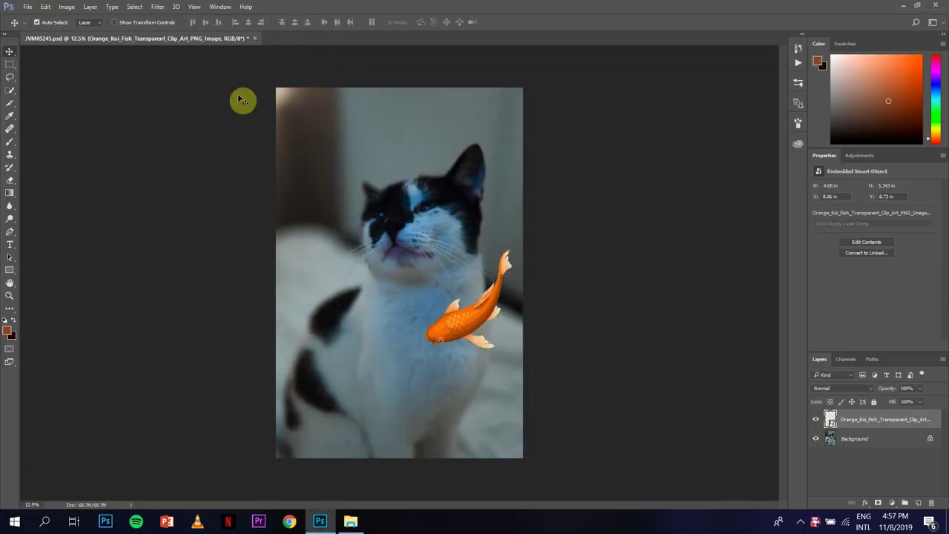
Step: Rasterize the small koi and shift its hue to blue with Hue/Saturation
click(66, 7)
click(244, 106)
key(Return)
drag(920, 401, 894, 401)
key(ctrl+j)
click(845, 388)
Step: Set the koi copy to Screen blending and apply a Gaussian Blur glow
click(830, 278)
click(157, 6)
click(345, 191)
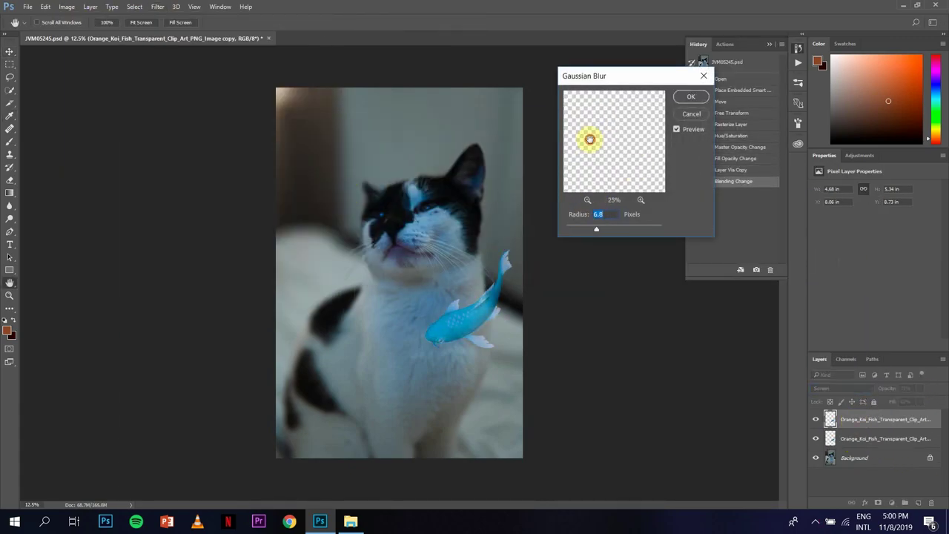
click(587, 200)
click(640, 200)
click(641, 200)
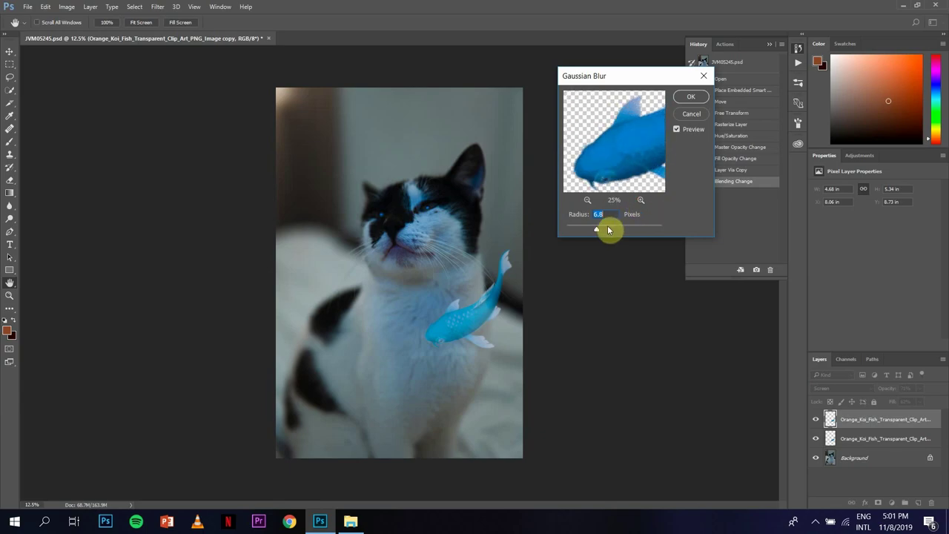
click(690, 105)
Step: Duplicate the glow layer and blur it with a wider radius
key(ctrl+j)
key(v)
click(157, 7)
click(345, 191)
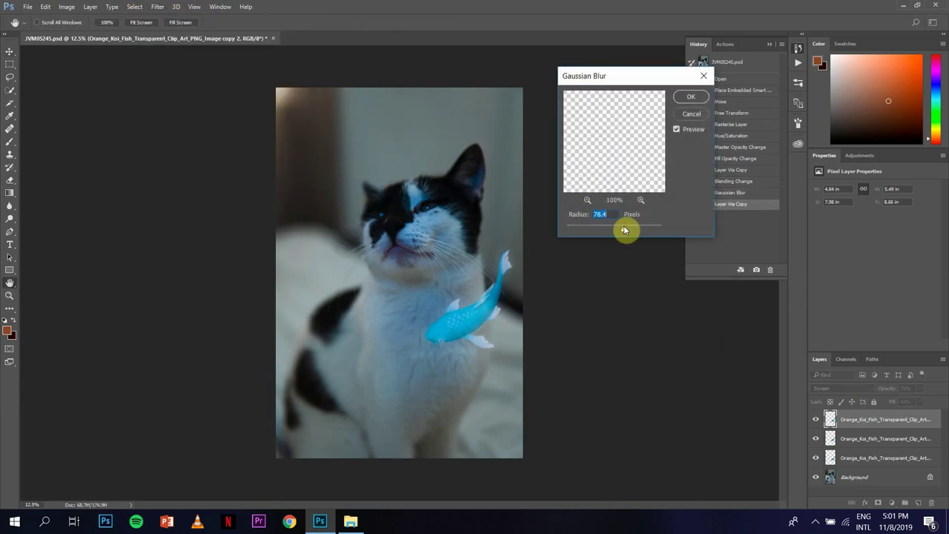
Step: Group the three blue koi layers and fit a second orange koi near the cat's face
click(690, 97)
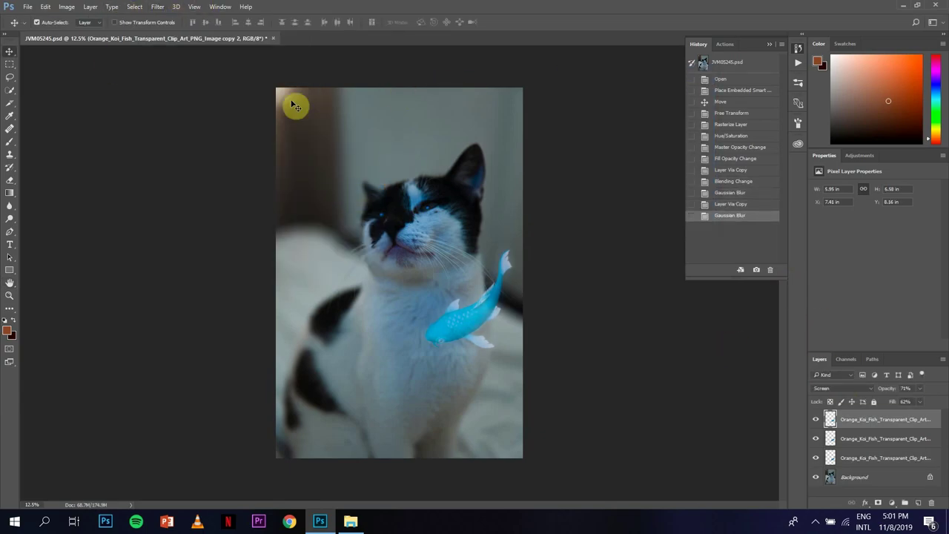
shift+click(857, 456)
key(ctrl+g)
mouse_move(525, 167)
mouse_down()
mouse_move(452, 214)
mouse_move(454, 157)
mouse_up()
key(Return)
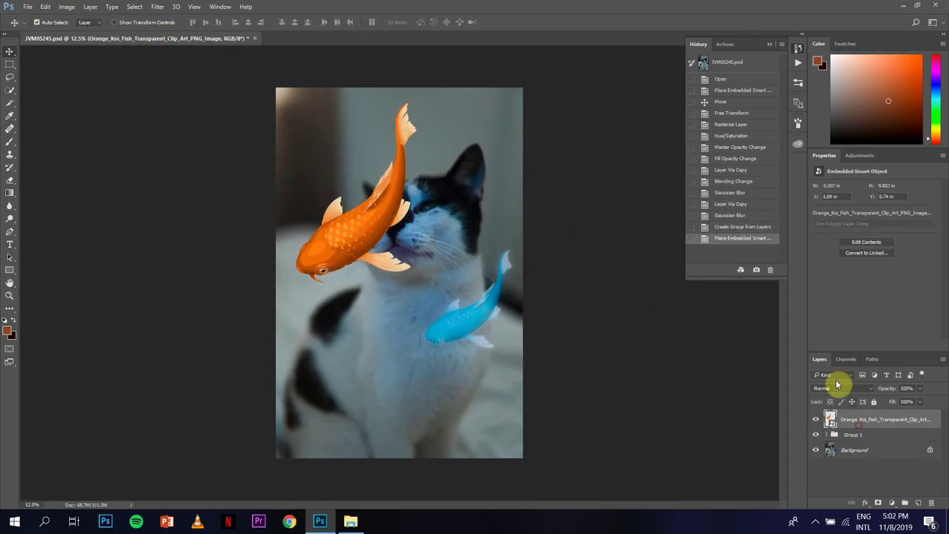
Step: Rasterize the second koi, flip it horizontally, and rotate it upright in the upper left
right_click(858, 430)
click(742, 275)
click(27, 7)
click(235, 410)
drag(349, 205, 345, 207)
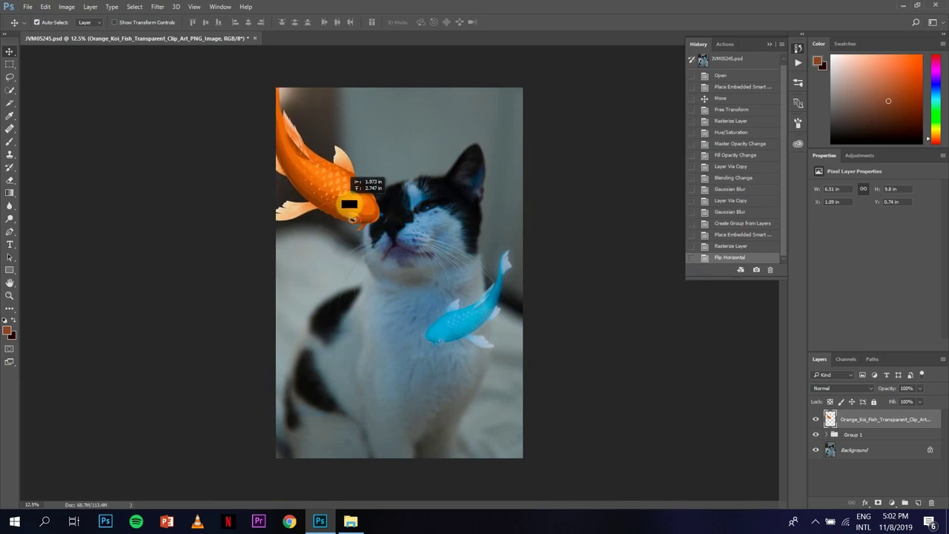
key(ctrl+t)
drag(339, 116, 350, 169)
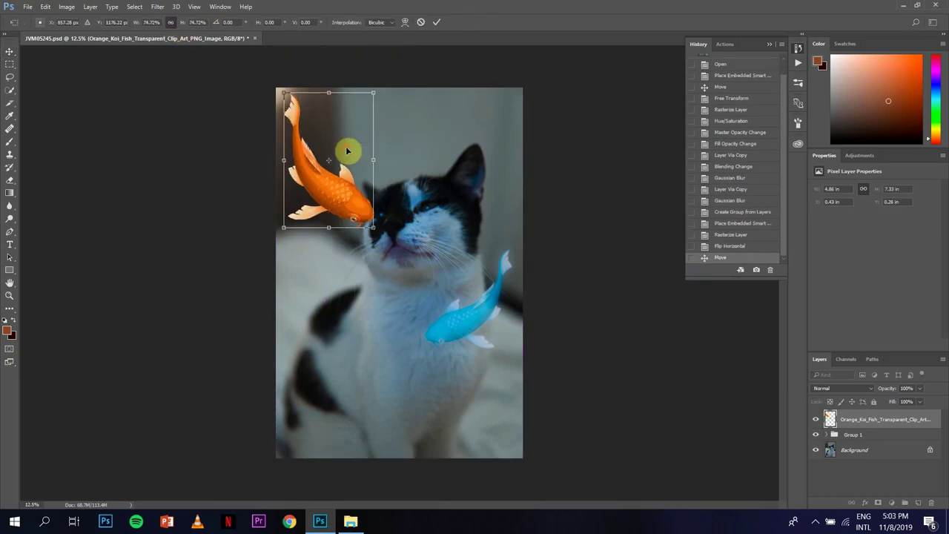
key(Return)
Step: Turn the koi blue with slightly lower lightness and reduce its opacity and fill
click(66, 7)
click(213, 103)
drag(459, 182, 393, 187)
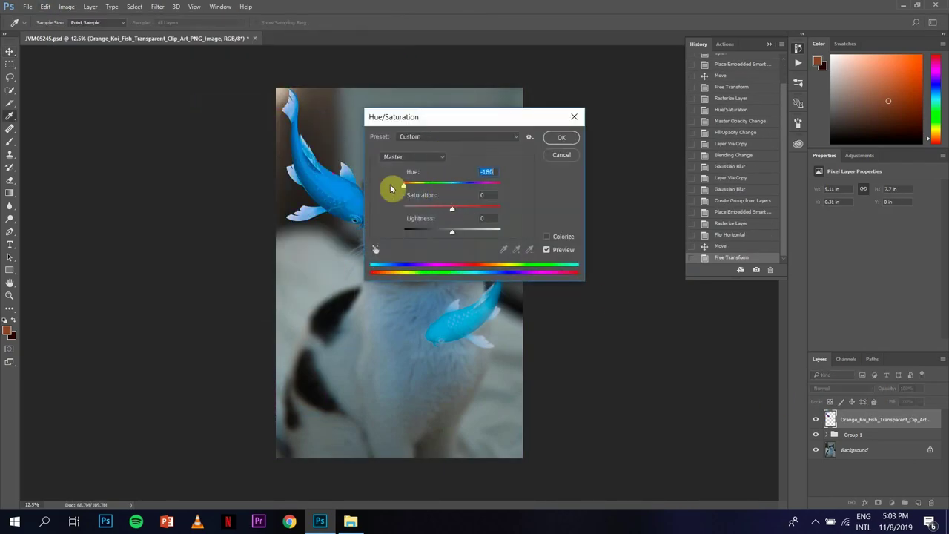
drag(430, 112, 543, 62)
drag(571, 175, 555, 180)
click(679, 82)
key(v)
drag(920, 388, 877, 423)
Step: Duplicate the blue koi as a Screen layer with a wide Gaussian Blur
key(ctrl+j)
click(845, 388)
click(824, 303)
key(ctrl+alt+f)
key(ctrl+z)
click(157, 6)
click(180, 19)
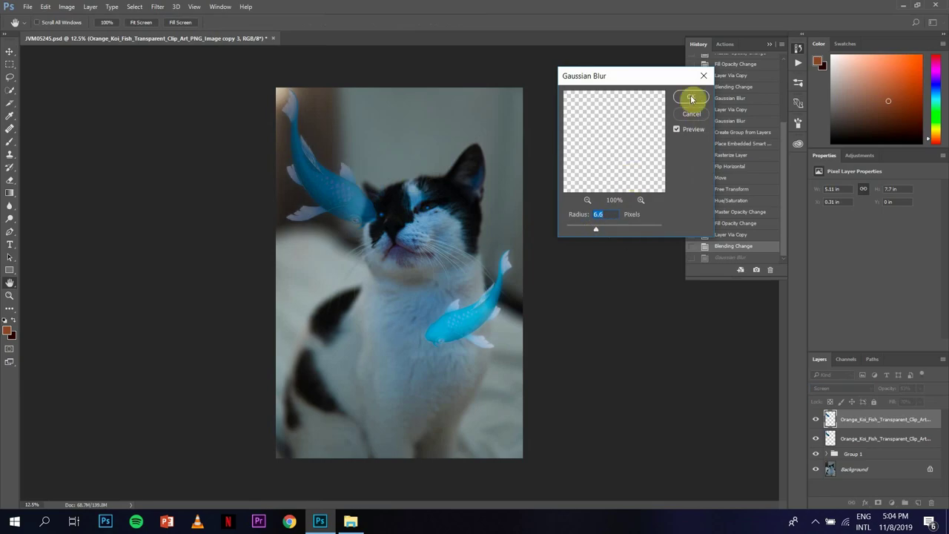
click(587, 201)
drag(606, 229, 614, 228)
click(691, 97)
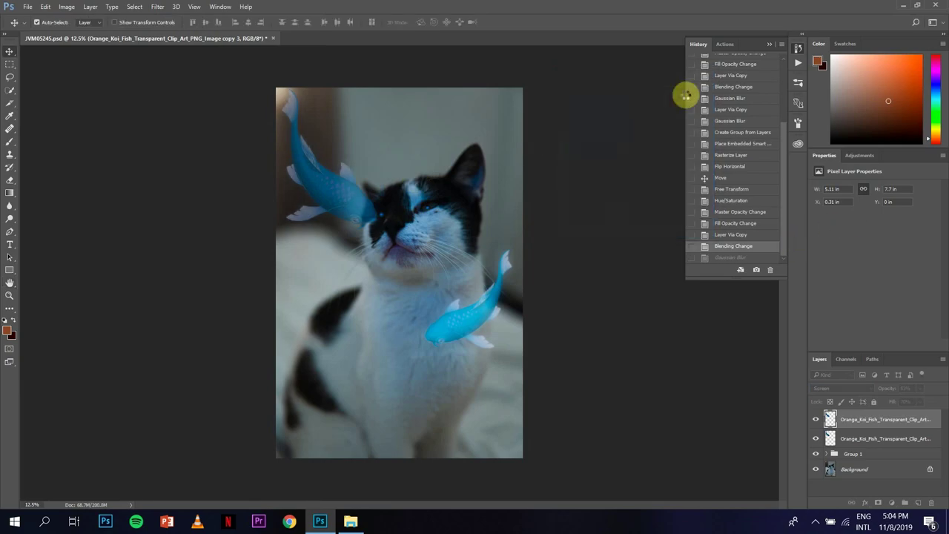
Step: Add three more duplicated glow layers, each with a stronger Gaussian Blur
key(ctrl+j)
click(157, 6)
click(349, 186)
click(691, 96)
key(ctrl+j)
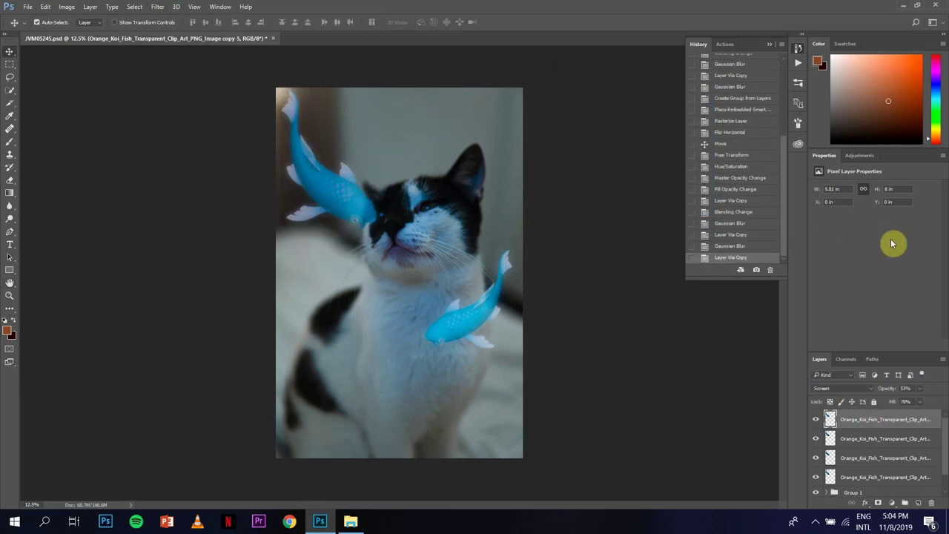
click(157, 7)
click(180, 18)
click(691, 96)
key(ctrl+j)
click(158, 7)
click(348, 195)
click(690, 96)
Step: Duplicate once more and group the second koi's layers as Group 2
key(ctrl+j)
key(ctrl+g)
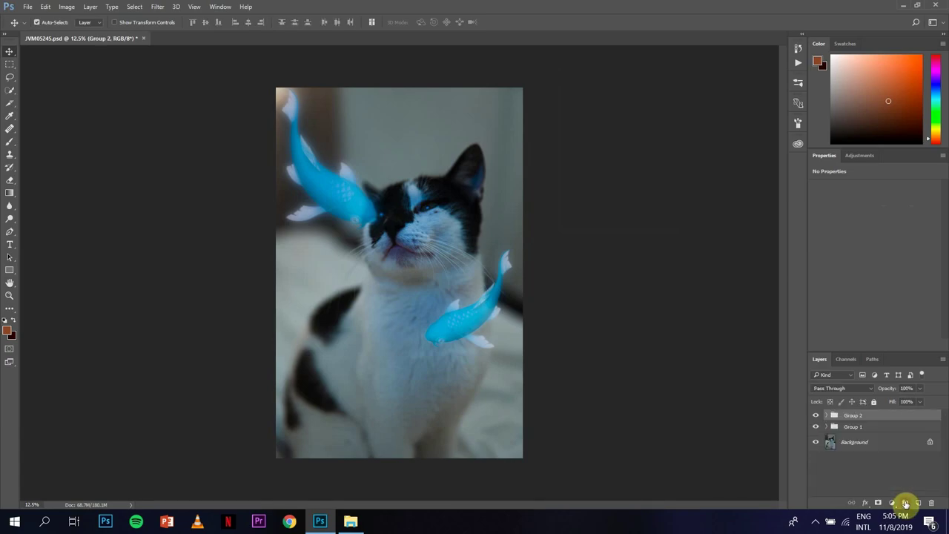
click(860, 442)
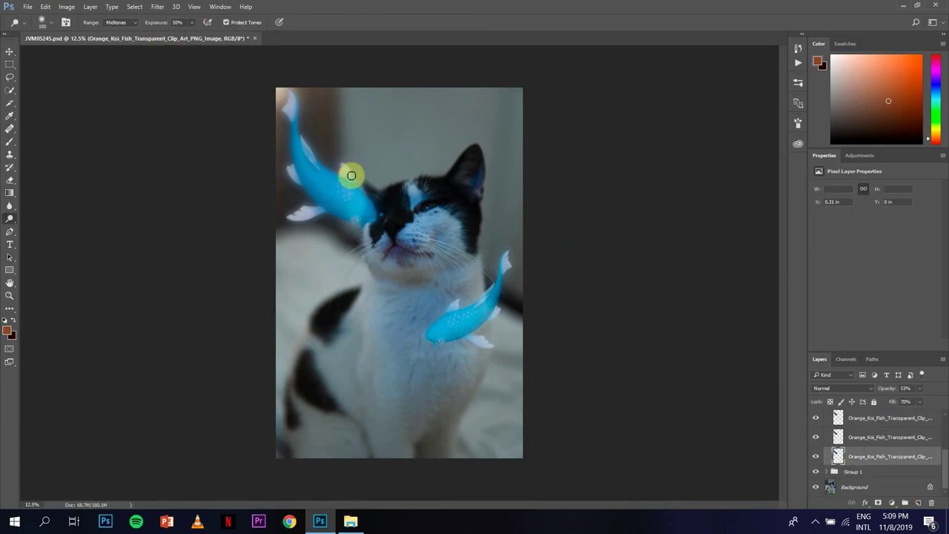
Step: Dodge the upper koi's highlights with an enlarged brush at 100% exposure
right_click(440, 220)
click(356, 200)
key(0)
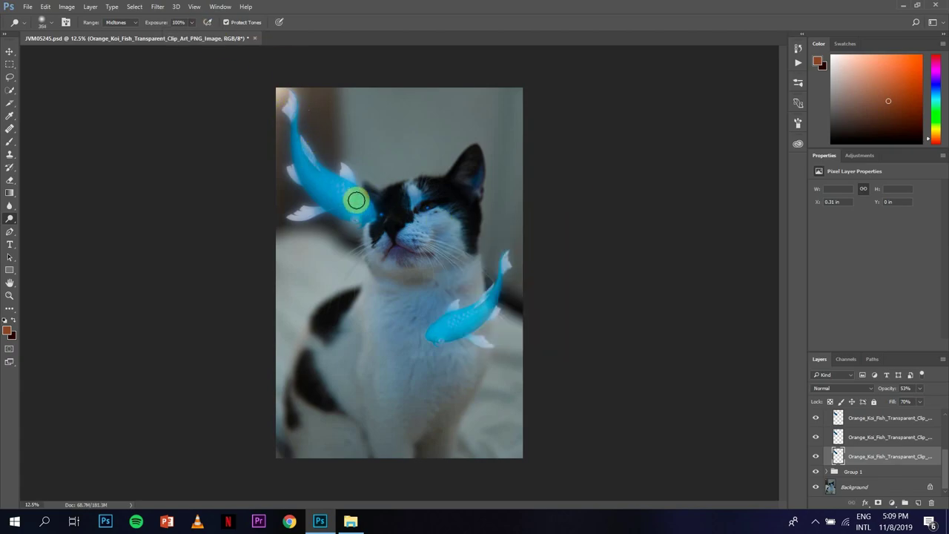
key(ctrl+plus)
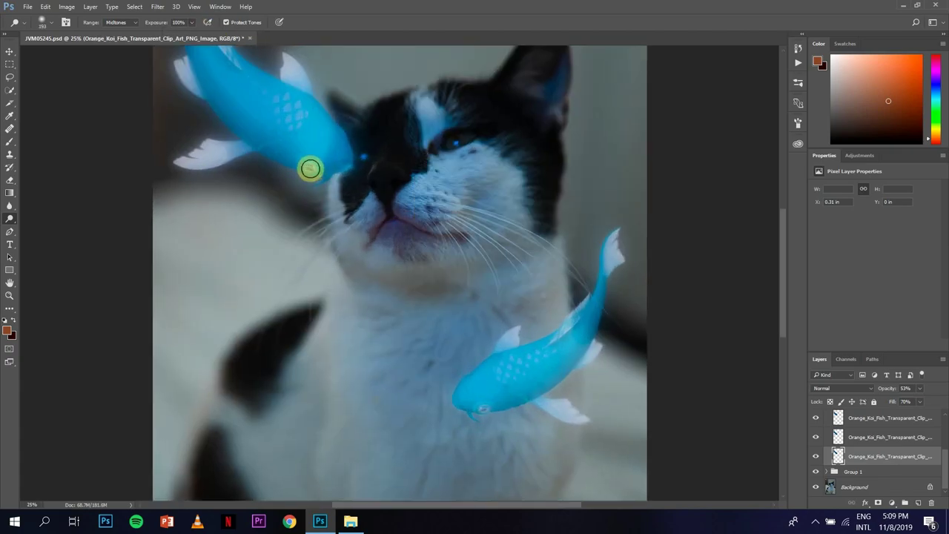
scroll(786, 235, up, 5)
right_click(348, 275)
click(336, 306)
key(shift+o)
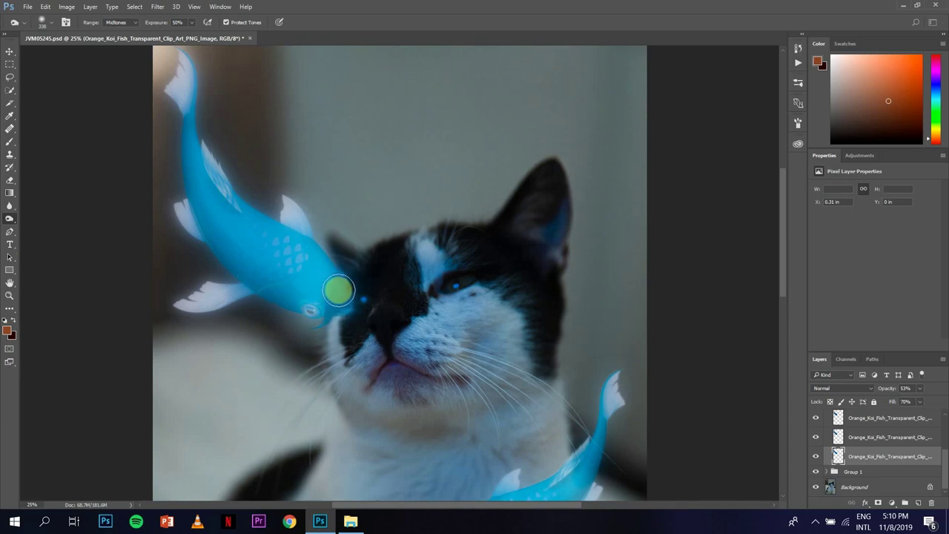
key(ctrl+minus)
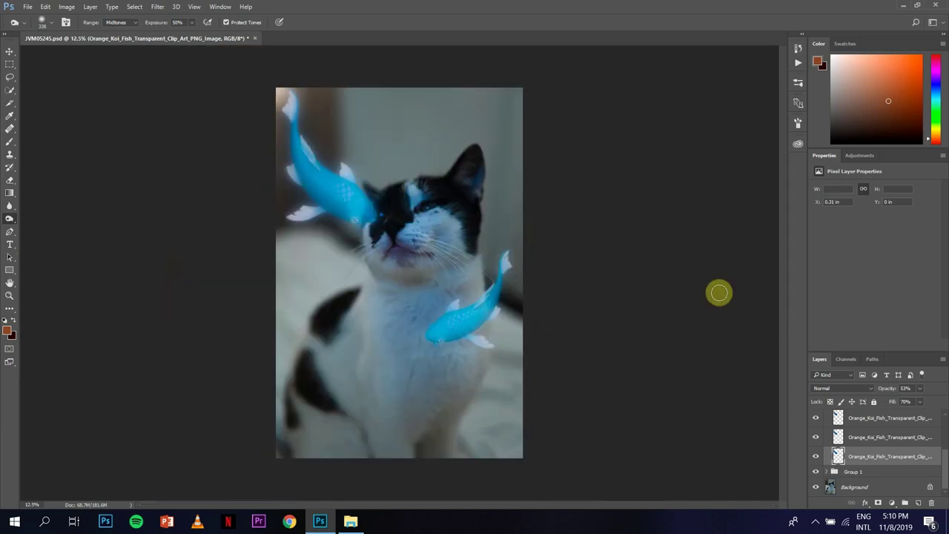
Step: Dodge the lower koi's highlights inside its group using a smaller brush
key(ctrl+plus)
key(ctrl+plus)
key(ctrl+plus)
click(833, 450)
right_click(633, 334)
key(Return)
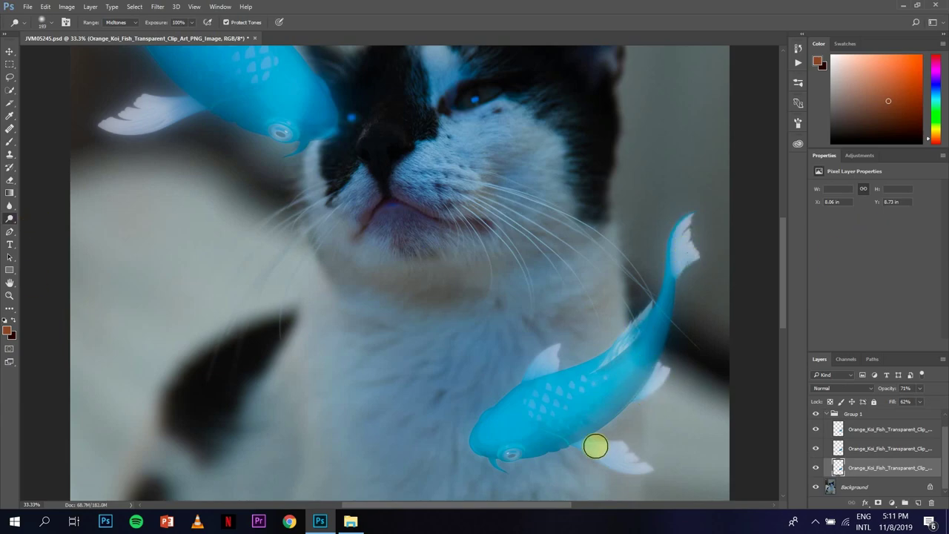
key(ctrl+minus)
key(ctrl+minus)
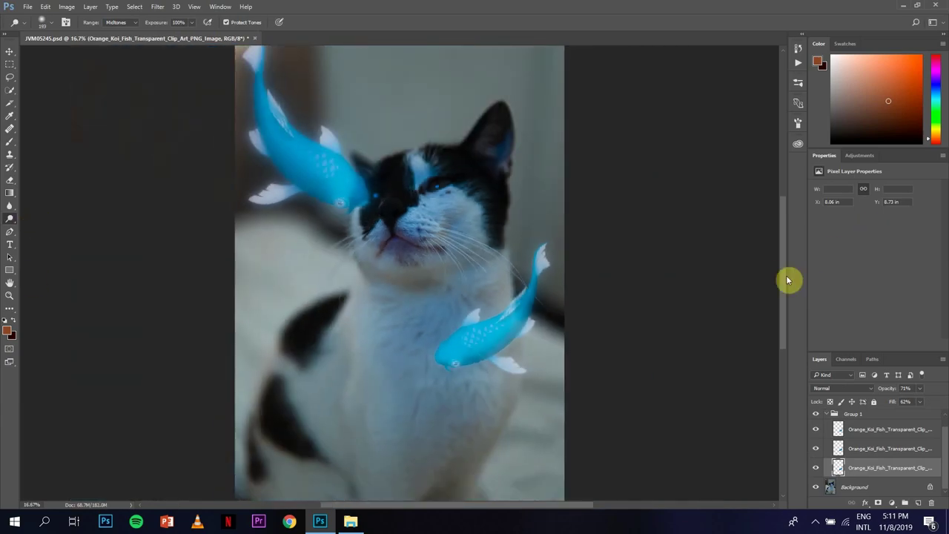
key(ctrl+minus)
key(ctrl+plus)
key(ctrl+plus)
Step: Reapply a wider Gaussian Blur to the lower koi's middle glow layer
key(alt+bracketright)
click(157, 7)
click(181, 19)
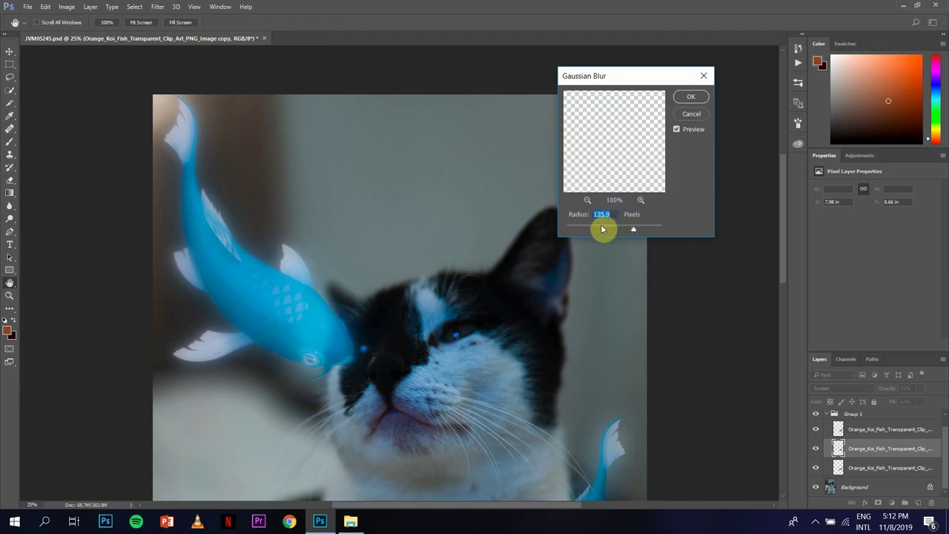
click(158, 7)
click(181, 18)
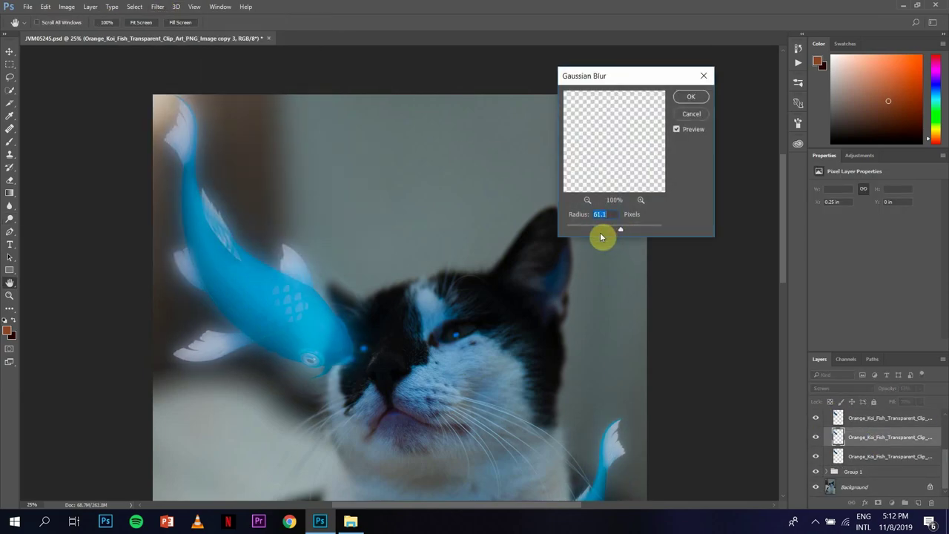
click(700, 115)
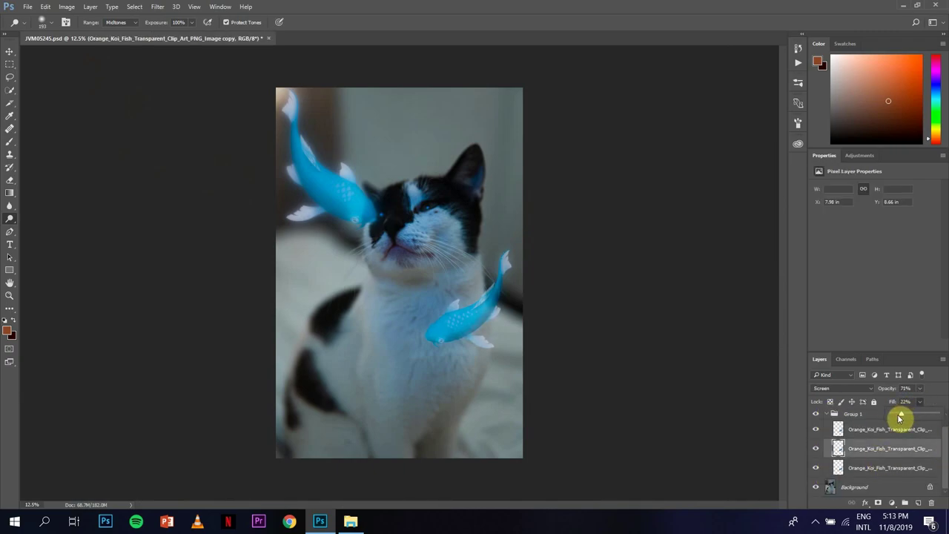
Step: Add a custom Curves 1 adjustment and move it beneath both koi groups
click(892, 503)
drag(886, 258, 861, 289)
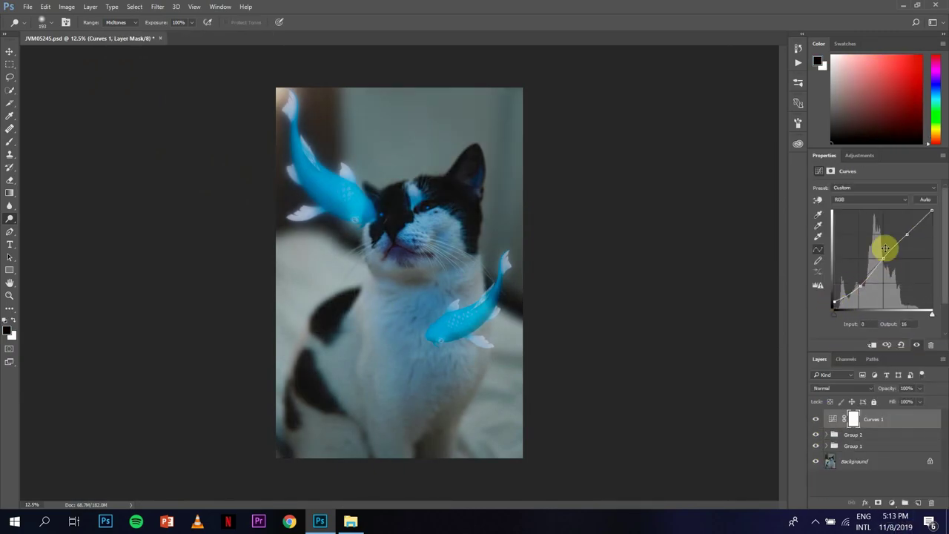
drag(871, 450, 857, 438)
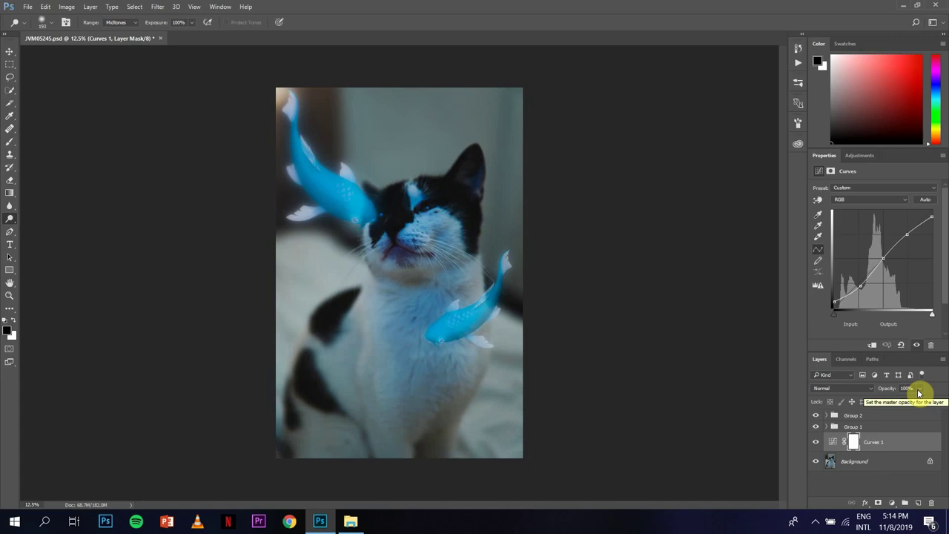
Step: Duplicate the Background and set up the Burn tool with a 1102 px brush
click(890, 458)
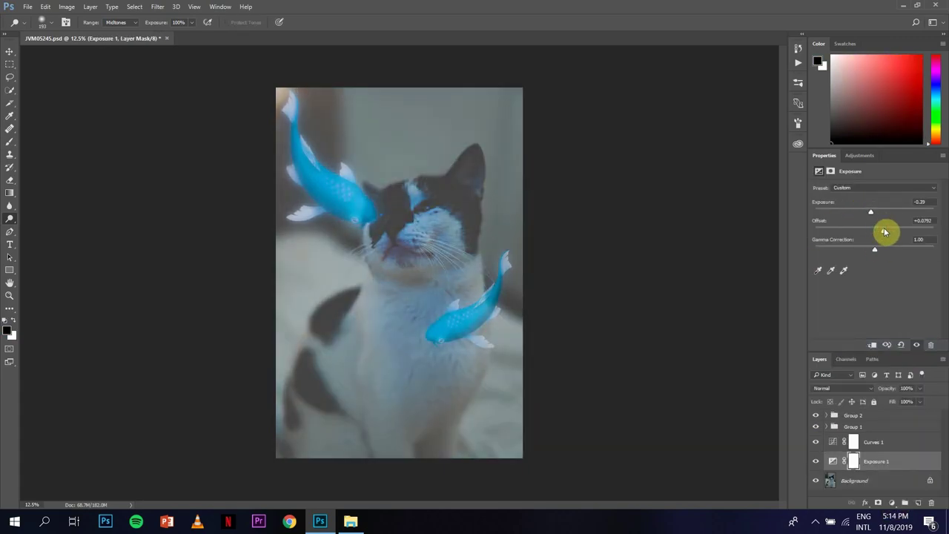
key(ctrl+j)
key(shift+o)
right_click(289, 256)
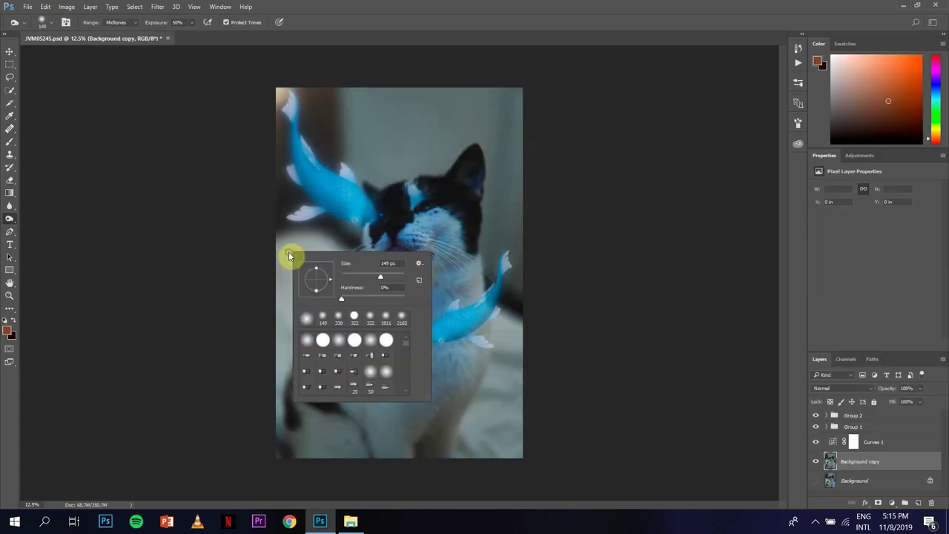
text(1102)
key(Return)
Step: Burn the lower left, right edge and top, redoing the area above the cat's head
mouse_move(260, 364)
mouse_down()
mouse_move(302, 131)
mouse_move(412, 148)
mouse_up()
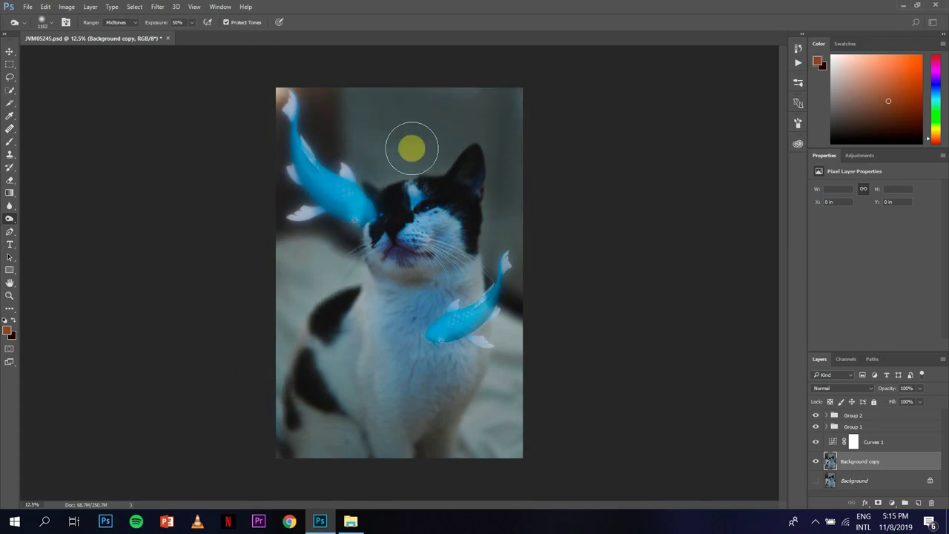
drag(500, 291, 507, 437)
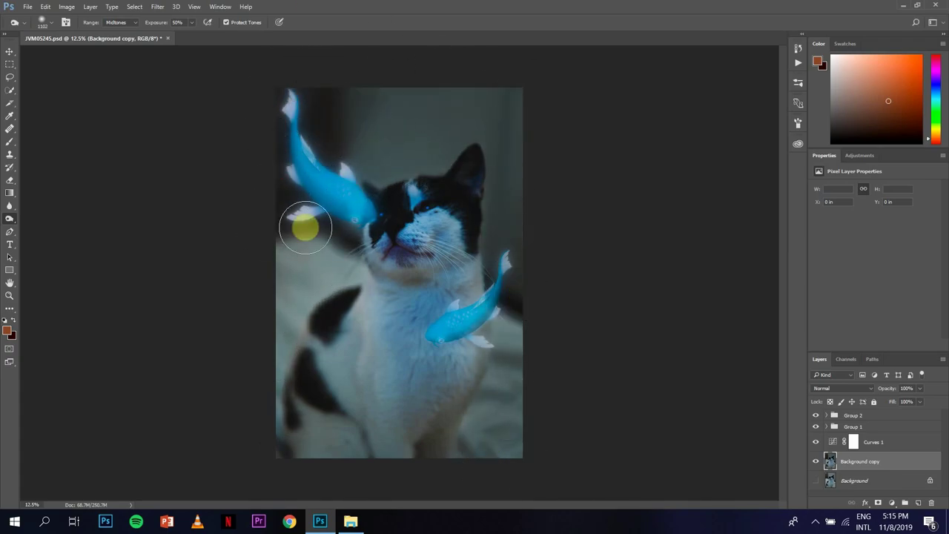
drag(305, 228, 451, 138)
click(798, 48)
click(719, 235)
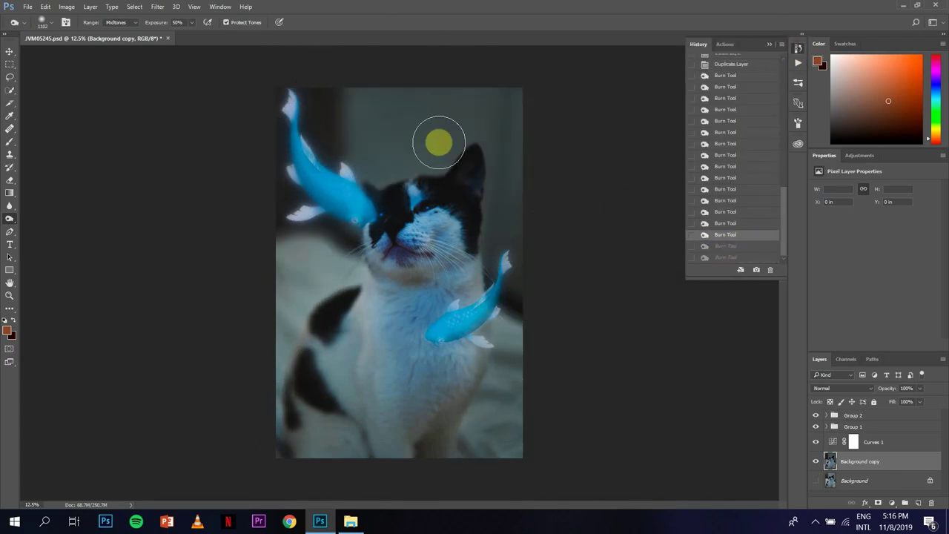
mouse_move(455, 184)
mouse_down()
mouse_move(509, 135)
mouse_move(431, 142)
mouse_up()
Step: Resize the brush and darken the lower-left corner further
right_click(455, 187)
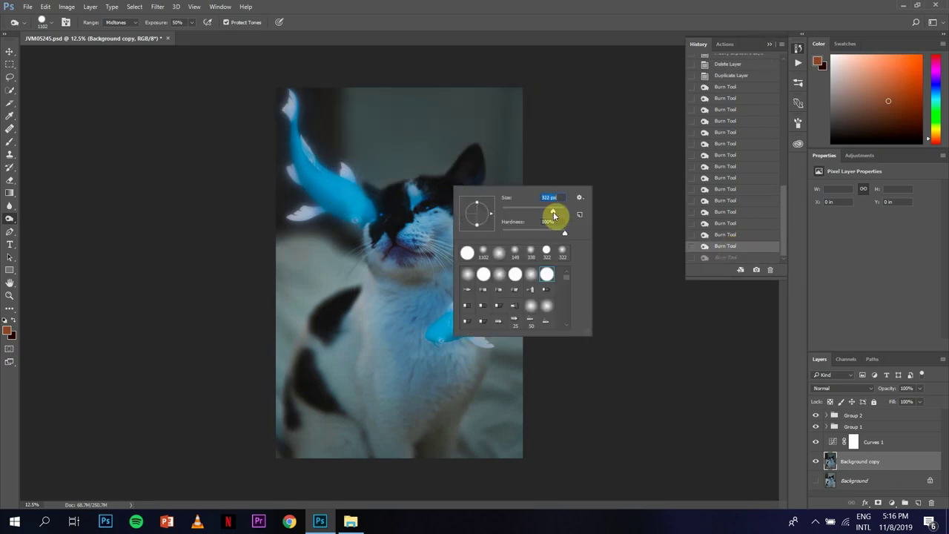
key(Return)
drag(272, 254, 249, 348)
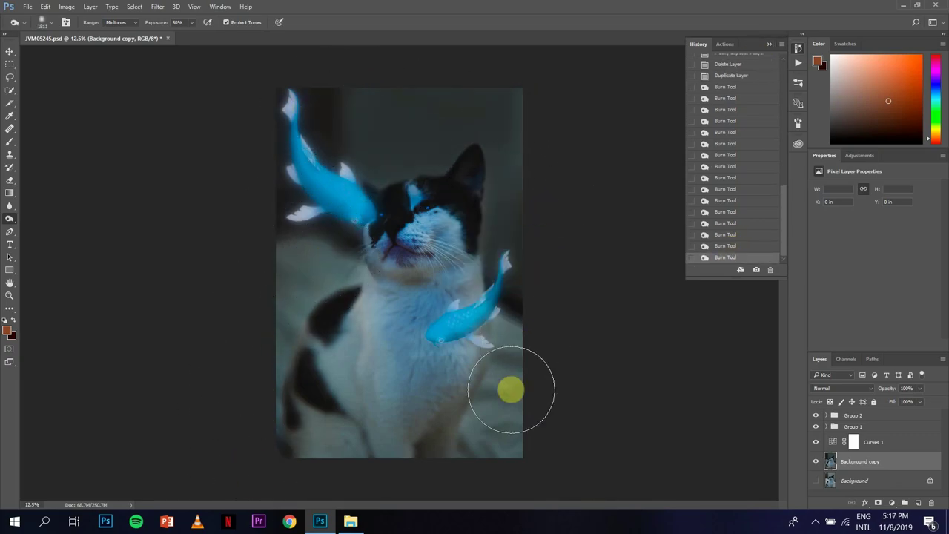
drag(279, 299, 316, 433)
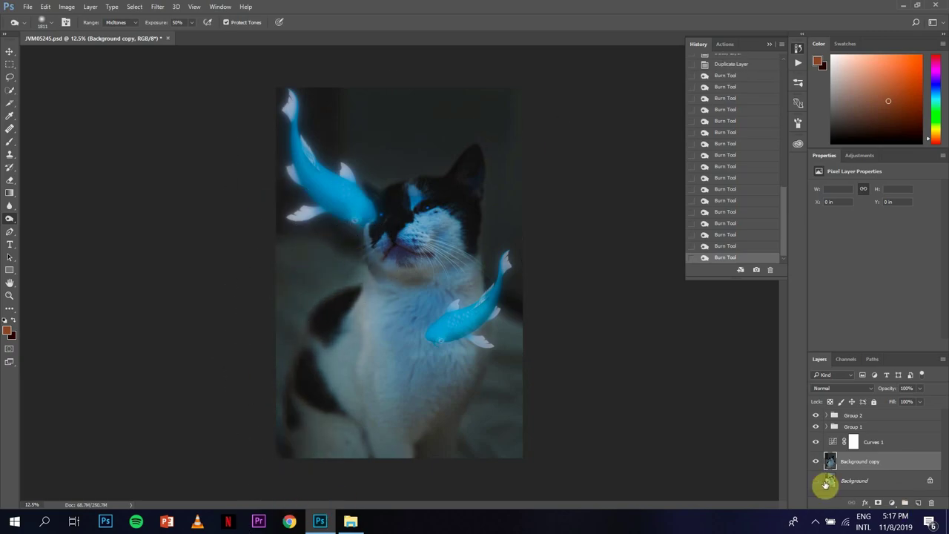
Step: Switch to the eraser and start erasing around the cat's face
right_click(481, 375)
key(Return)
drag(437, 251, 424, 218)
right_click(494, 356)
Step: Undo the eraser stroke and duplicate the layer as Background copy 2
key(Escape)
key(ctrl+z)
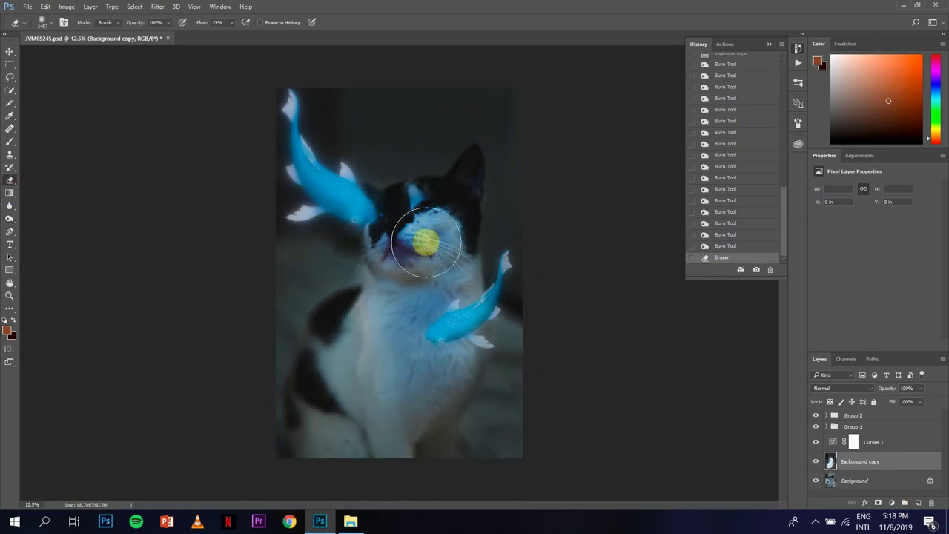
right_click(868, 483)
click(853, 356)
Step: Dodge the cat's nose, mouth, face and chest on Background copy 2
key(Return)
key(ctrl+plus)
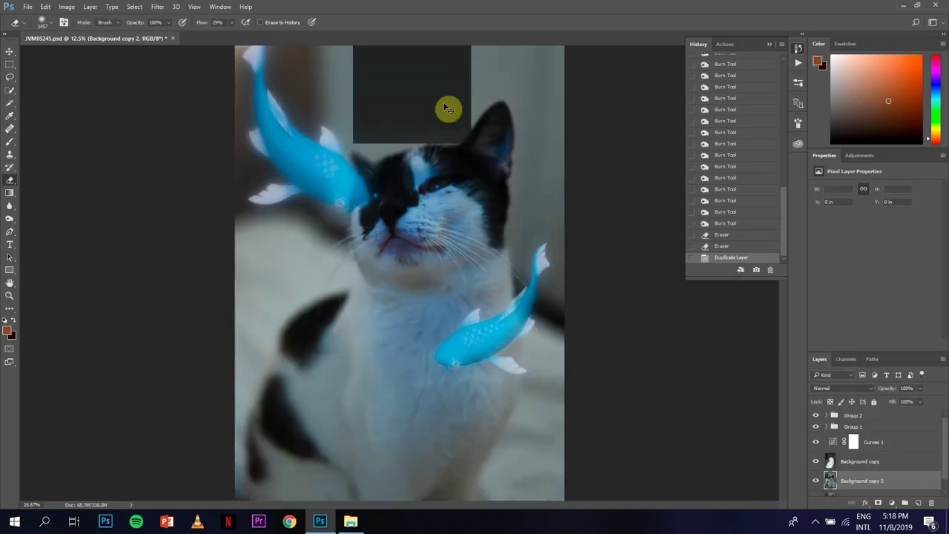
click(10, 218)
drag(410, 197, 414, 235)
right_click(445, 208)
drag(563, 233, 542, 233)
key(Return)
drag(445, 137, 464, 144)
key(ctrl+minus)
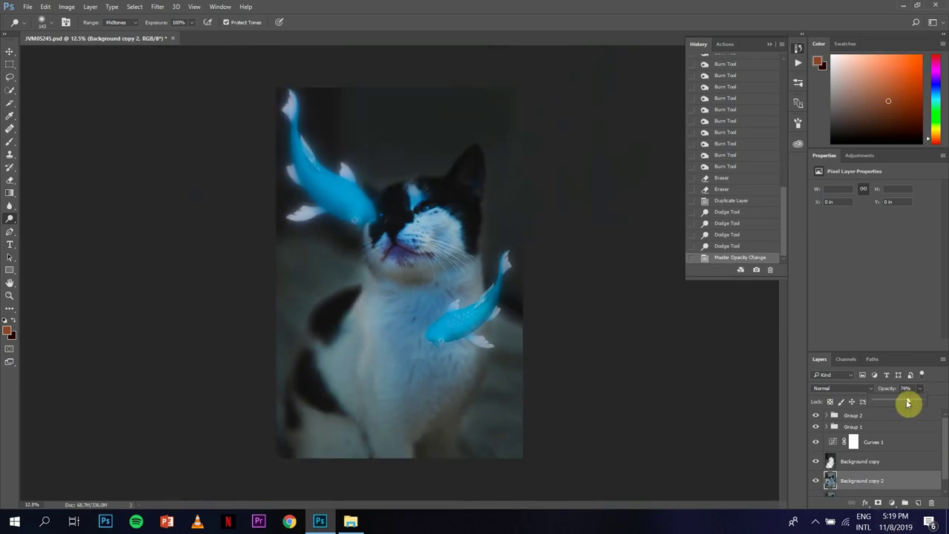
Step: Set Background copy 2 to 60% opacity and draw a crop region over the image
drag(192, 22, 175, 34)
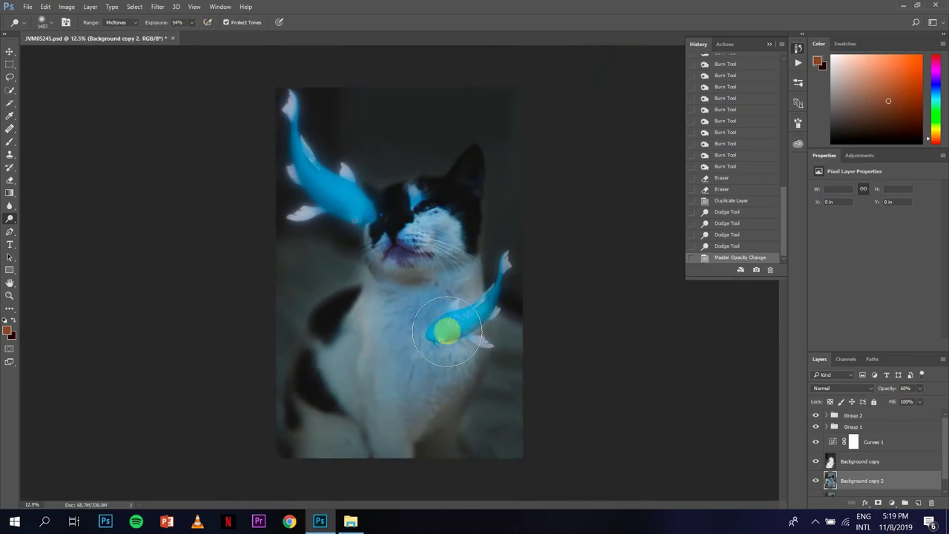
click(770, 44)
click(9, 102)
mouse_move(370, 245)
mouse_down()
mouse_move(371, 289)
mouse_move(371, 281)
mouse_up()
Step: Commit the crop and open the Camera Raw Filter
click(500, 22)
click(157, 7)
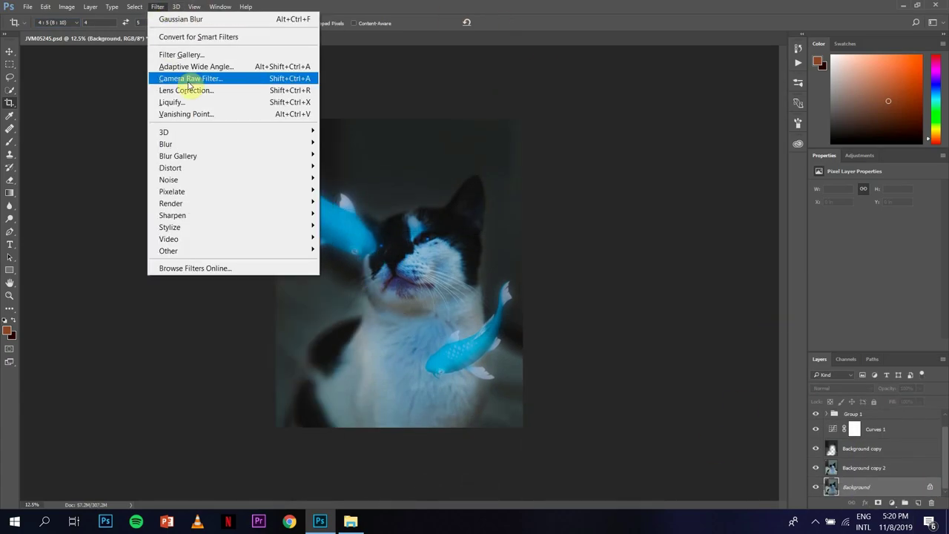
click(216, 79)
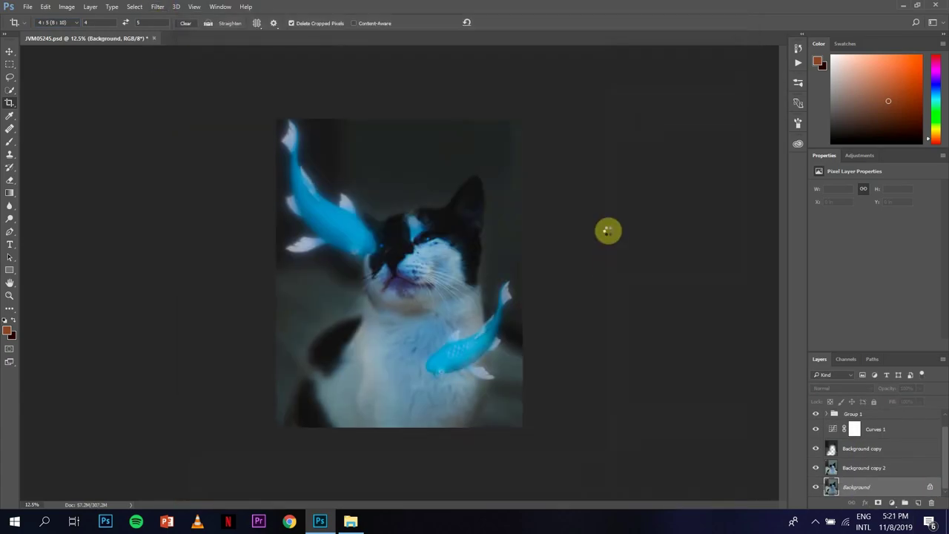
click(26, 7)
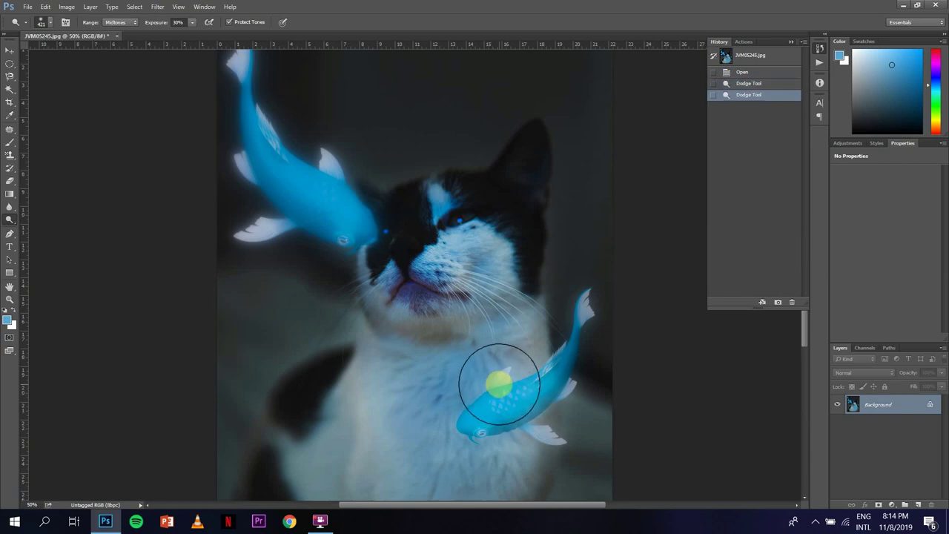
Step: Dodge the lower koi along its body and fins, then the upper koi, at 30% exposure
click(499, 384)
click(499, 383)
click(499, 383)
click(555, 430)
click(549, 438)
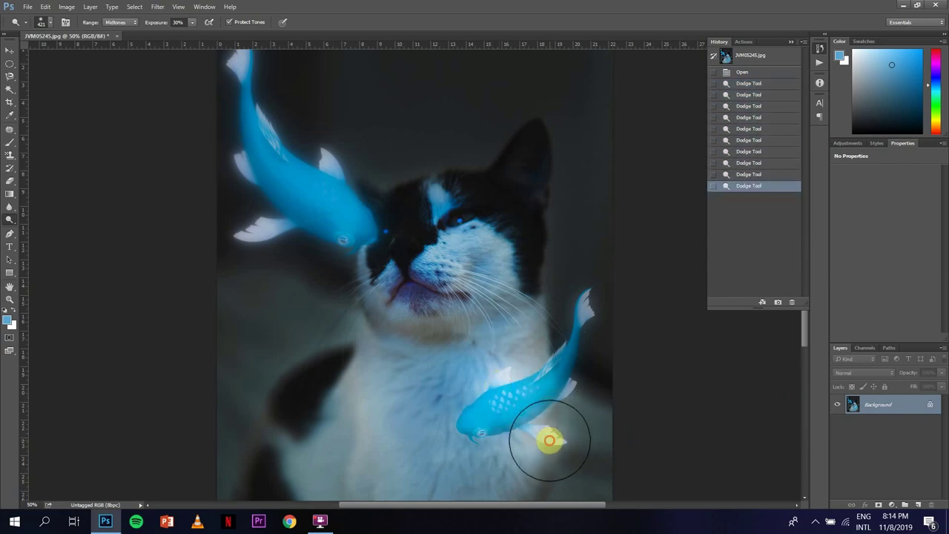
click(563, 371)
click(628, 299)
click(589, 309)
click(589, 308)
click(360, 224)
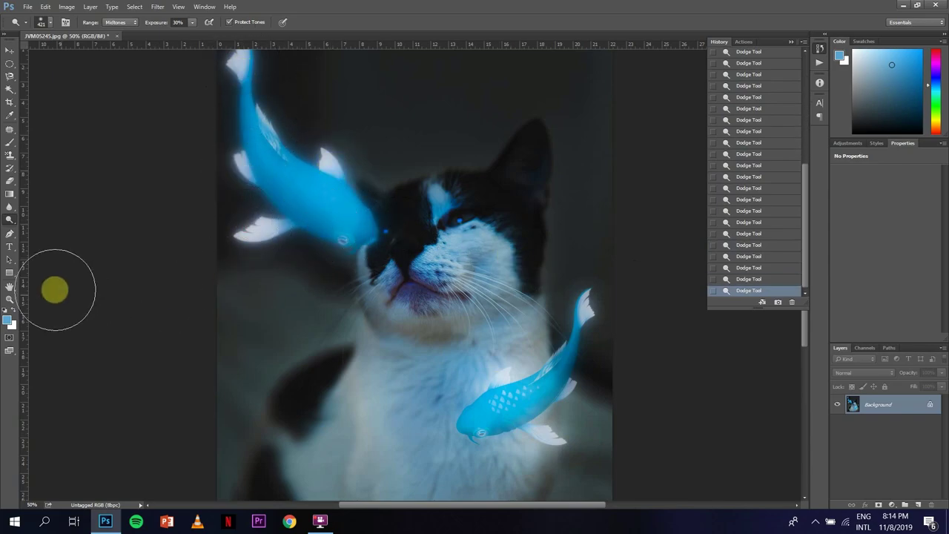
click(791, 42)
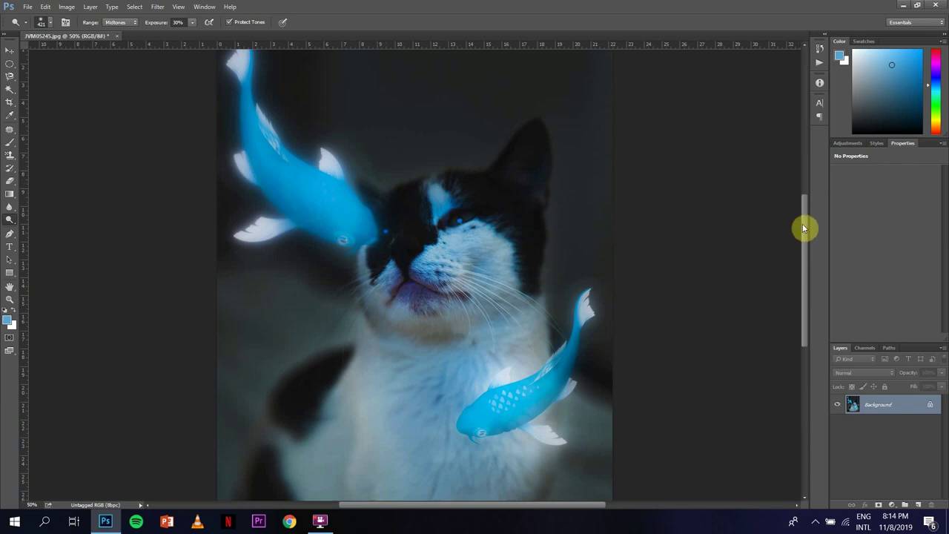
drag(805, 228, 822, 203)
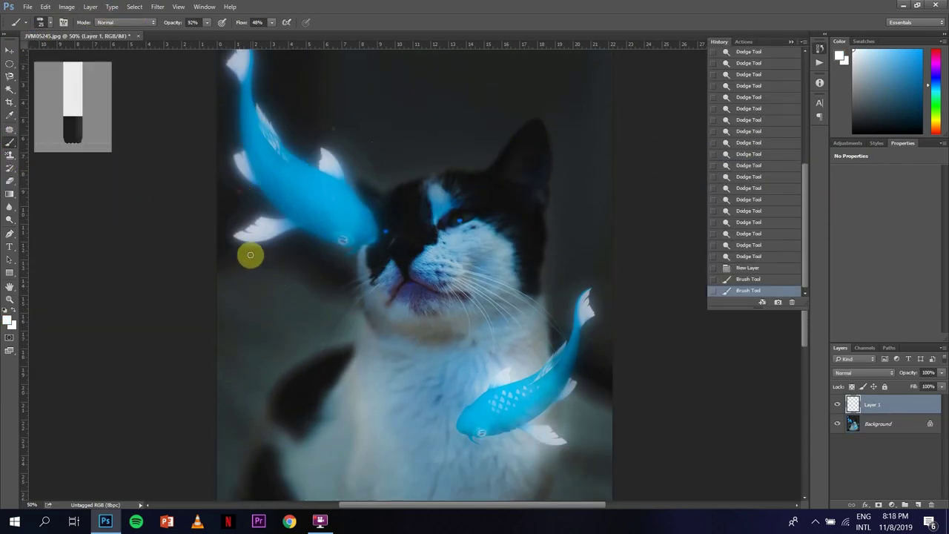
Step: Shrink the brush for small white light particles, then select the Background layer for dodging
right_click(311, 121)
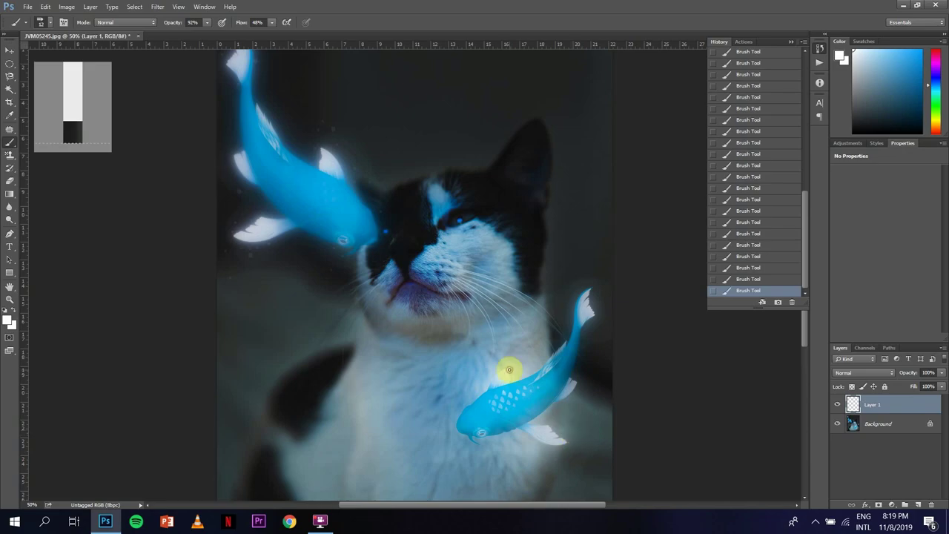
right_click(246, 224)
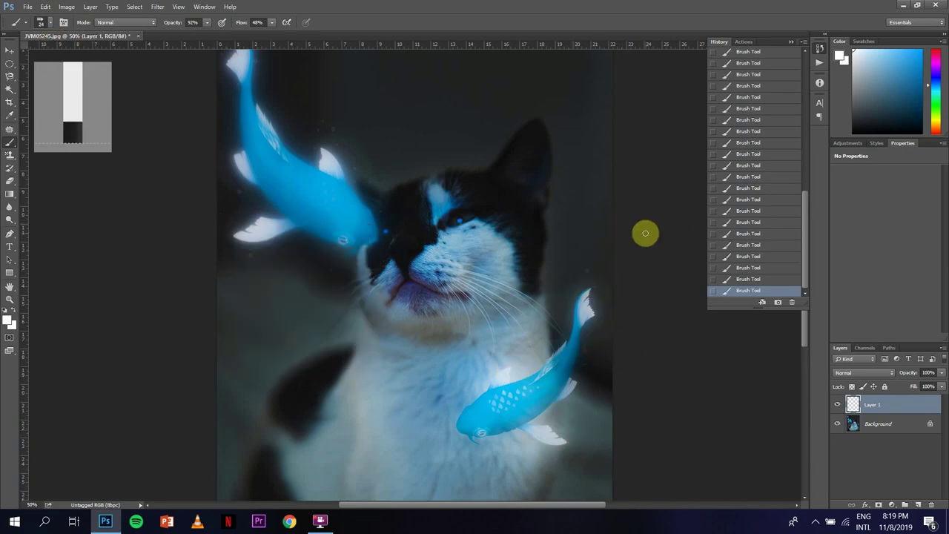
key(ctrl+minus)
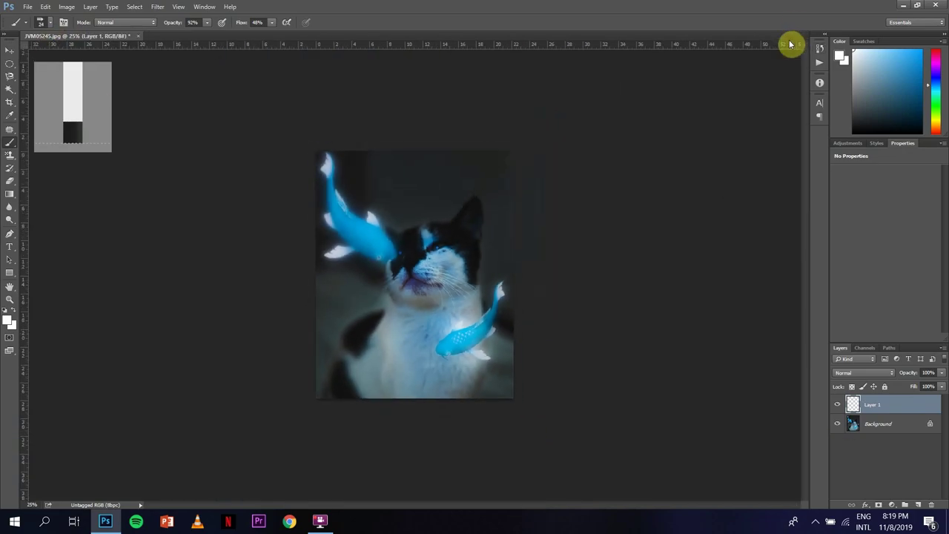
key(ctrl+plus)
click(9, 220)
key(alt+bracketleft)
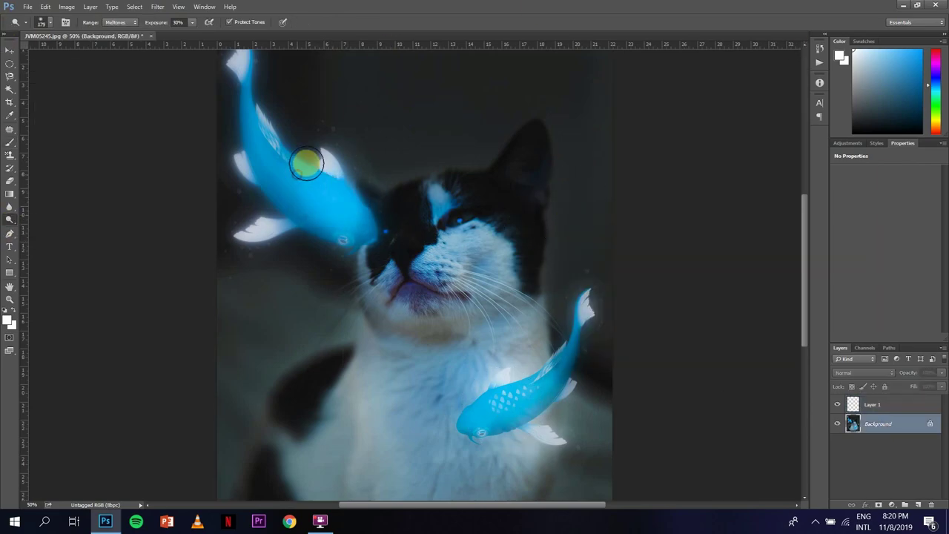
Step: Zoom out to view the whole finished image and open the Background layer's options menu
key(ctrl+minus)
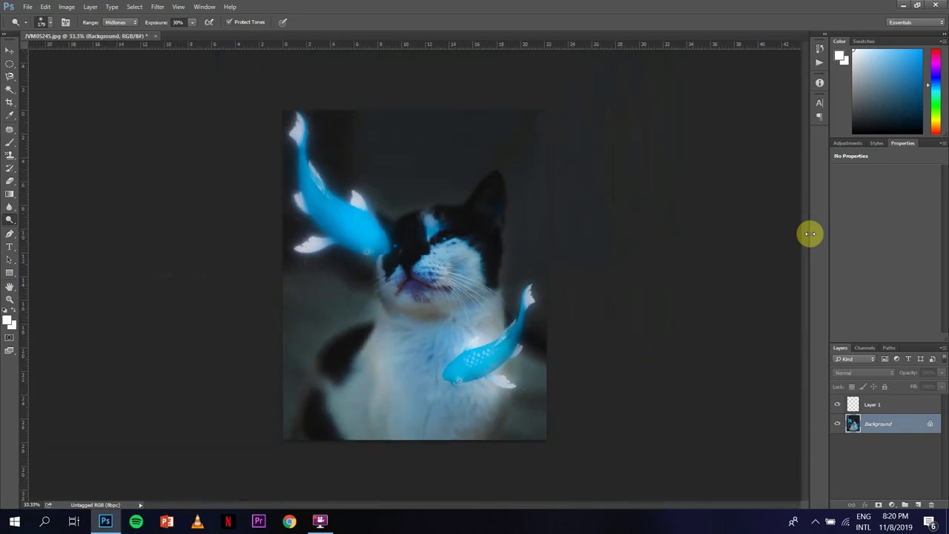
right_click(849, 420)
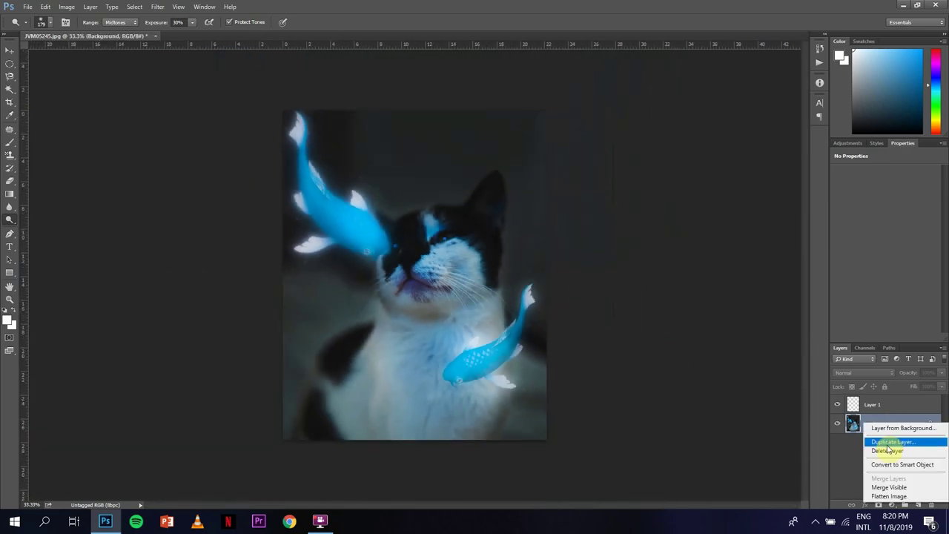